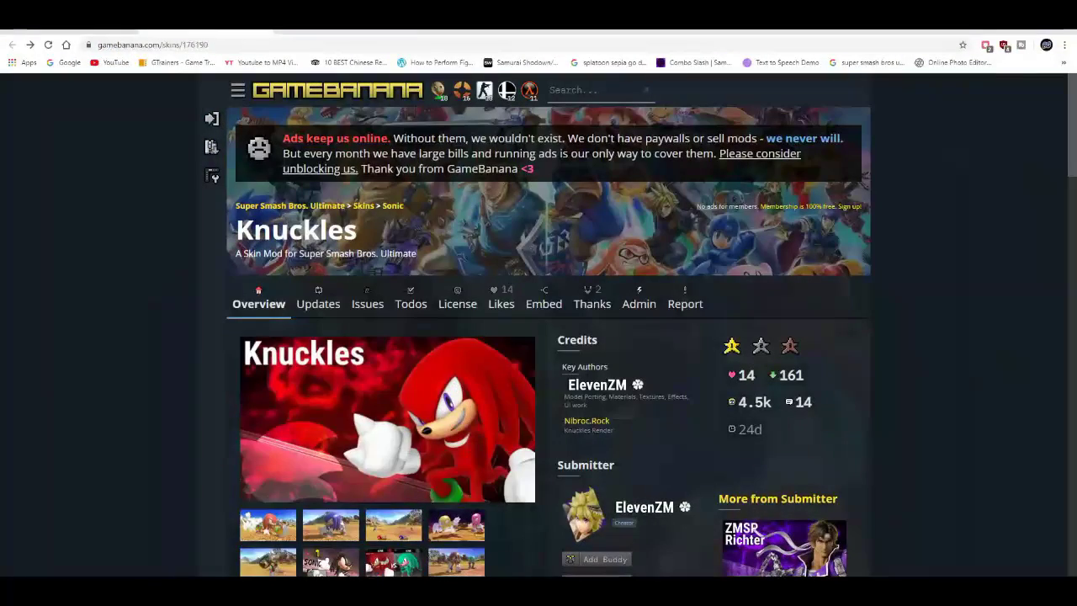
Open the Super Smash Bros. Ultimate game page and browse its new and updated mods, loading more entries.
{"action": "left_click", "coordinate": [320, 205]}
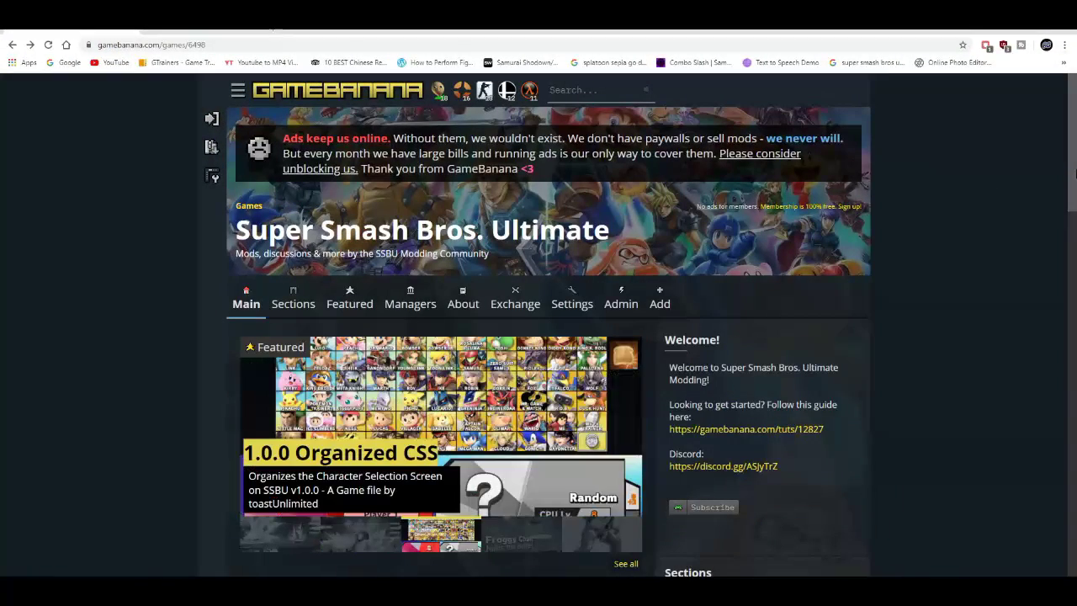
{"action": "left_click_drag", "start_coordinate": [1075, 172], "coordinate": [1075, 244]}
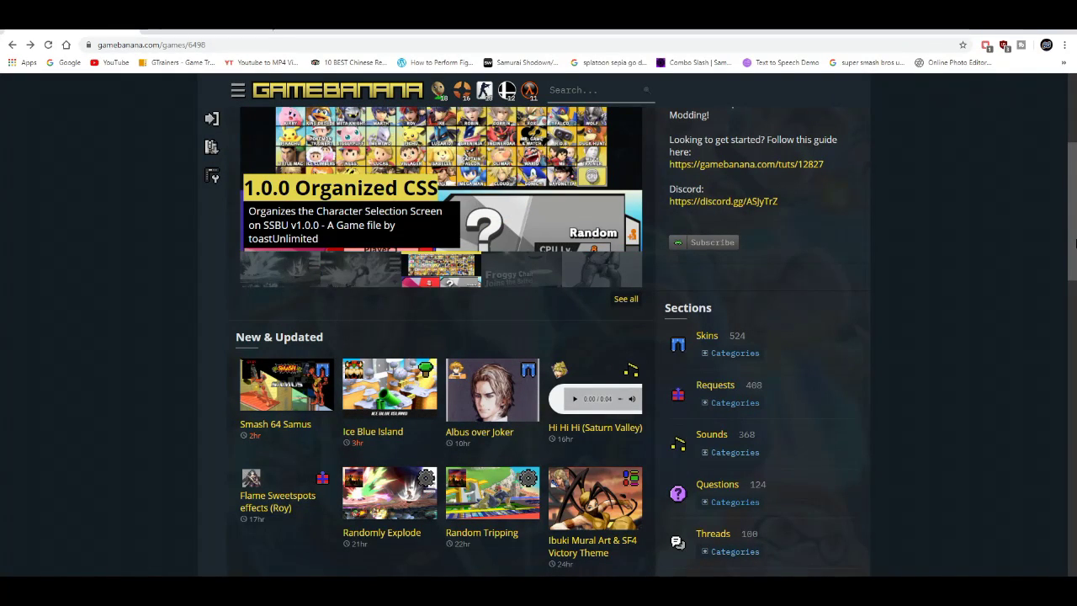
{"action": "left_click_drag", "start_coordinate": [1075, 243], "coordinate": [1075, 381]}
{"action": "scroll", "coordinate": [1075, 283], "scroll_direction": "down", "scroll_amount": 4}
{"action": "scroll", "coordinate": [1072, 283], "scroll_direction": "up", "scroll_amount": 3}
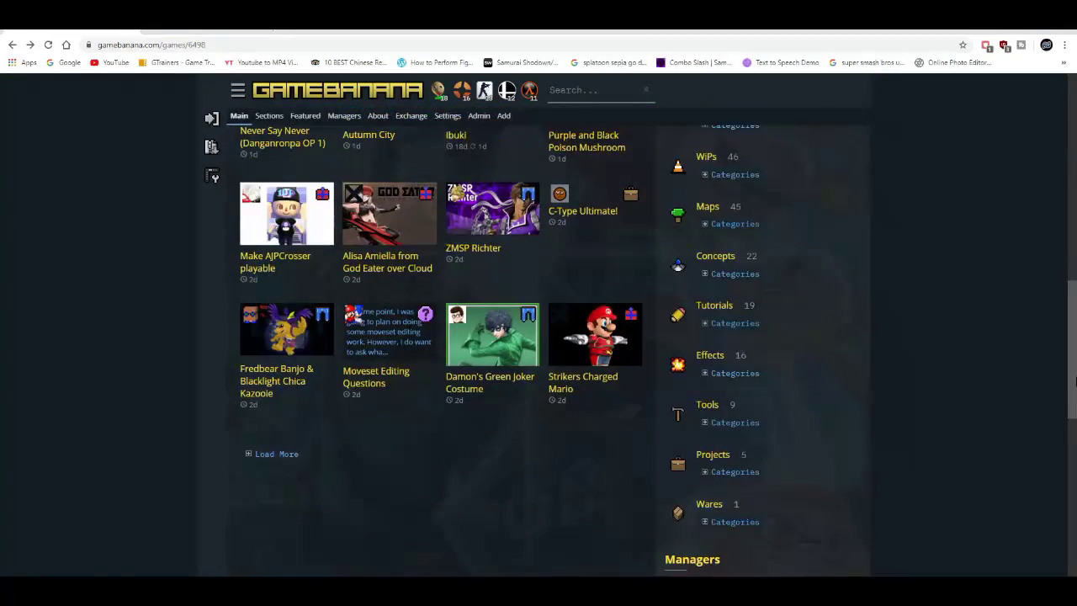
{"action": "left_click", "coordinate": [285, 456]}
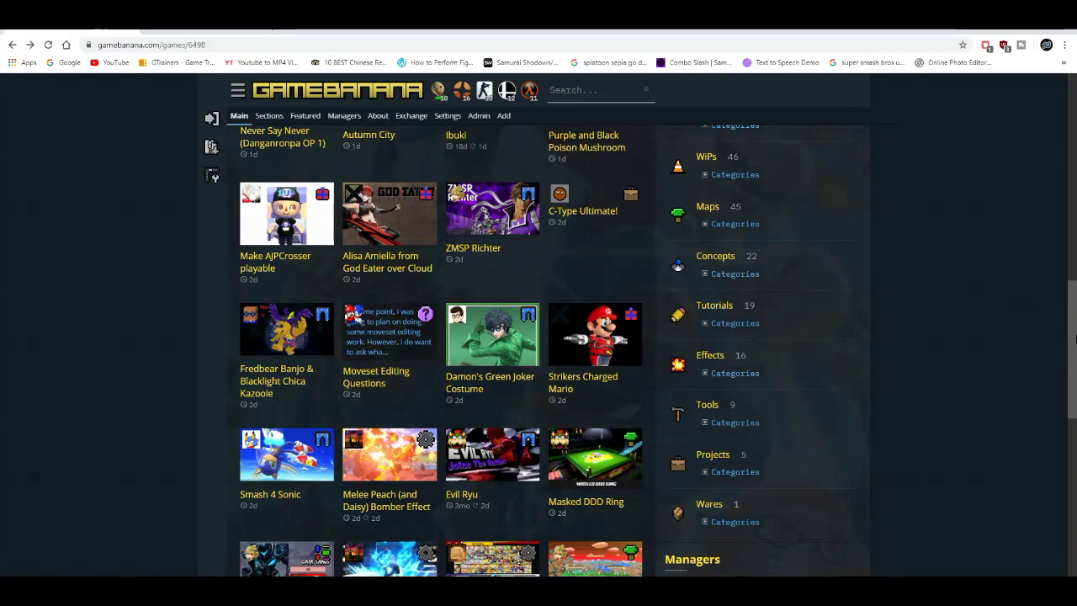
{"action": "left_click_drag", "start_coordinate": [1074, 341], "coordinate": [1064, 277]}
{"action": "scroll", "coordinate": [342, 379], "scroll_direction": "up", "scroll_amount": 3}
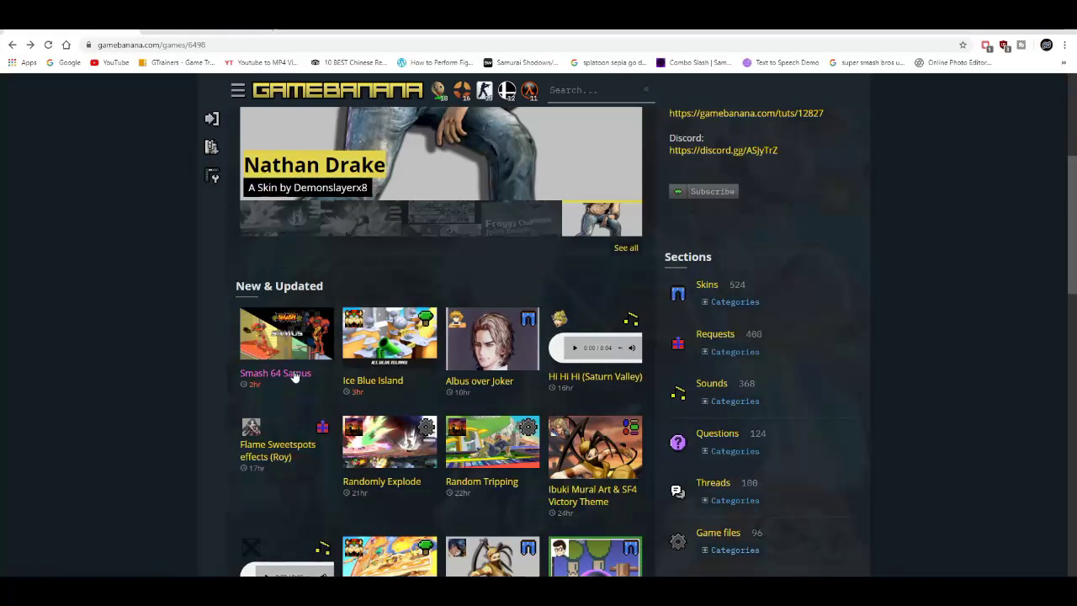
Open the Smash 64 Samus skin page and look through its preview images, description and files.
{"action": "left_click", "coordinate": [295, 376]}
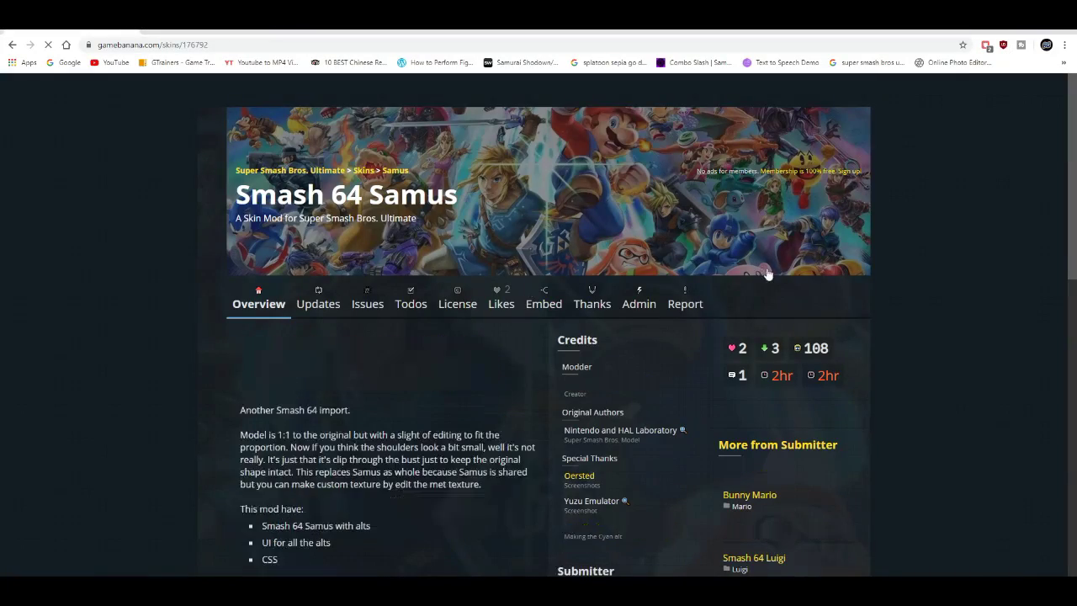
{"action": "scroll", "coordinate": [1075, 144], "scroll_direction": "down", "scroll_amount": 3}
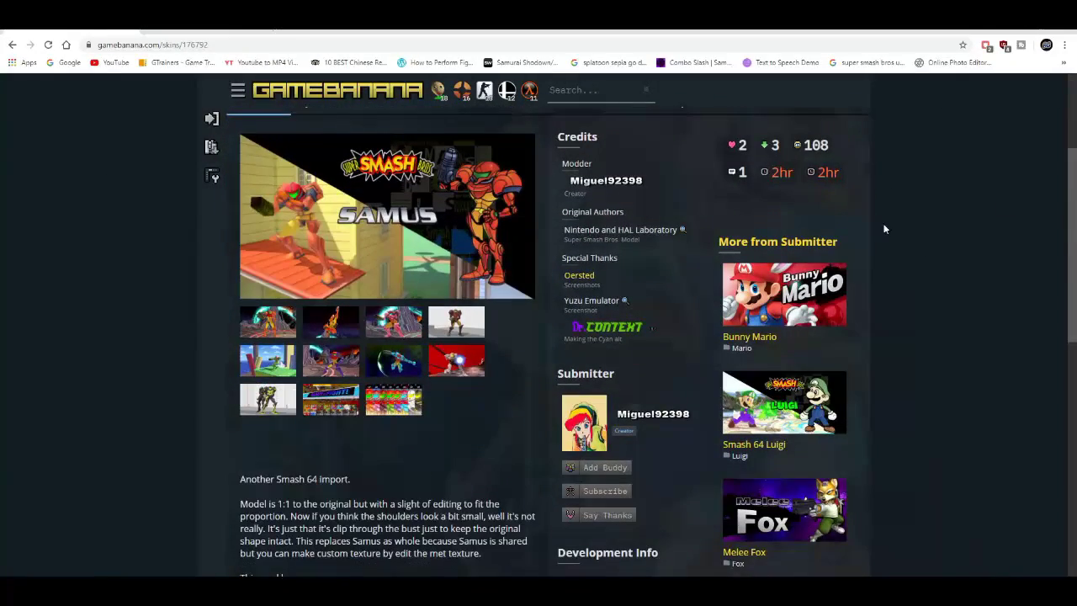
{"action": "left_click", "coordinate": [280, 326]}
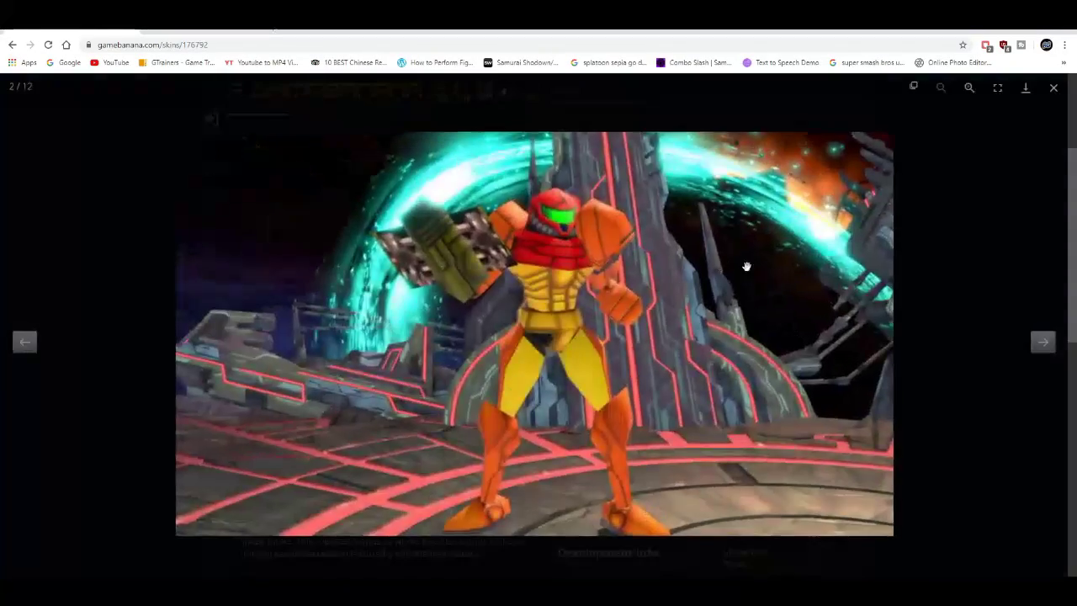
{"action": "left_click", "coordinate": [1044, 345]}
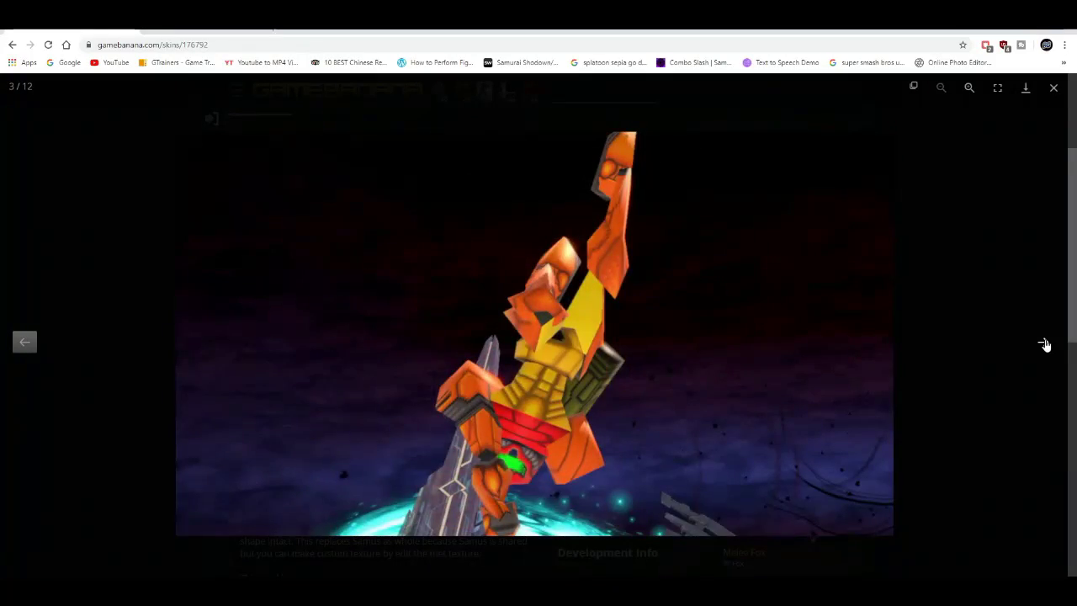
{"action": "left_click", "coordinate": [1044, 344]}
{"action": "left_click", "coordinate": [1044, 344]}
{"action": "left_click", "coordinate": [1044, 344]}
{"action": "left_click", "coordinate": [1044, 344]}
{"action": "left_click", "coordinate": [1044, 344]}
{"action": "left_click", "coordinate": [1044, 344]}
{"action": "left_click", "coordinate": [1023, 226]}
{"action": "left_click_drag", "start_coordinate": [1075, 171], "coordinate": [1075, 273]}
{"action": "scroll", "coordinate": [1076, 273], "scroll_direction": "up", "scroll_amount": 4}
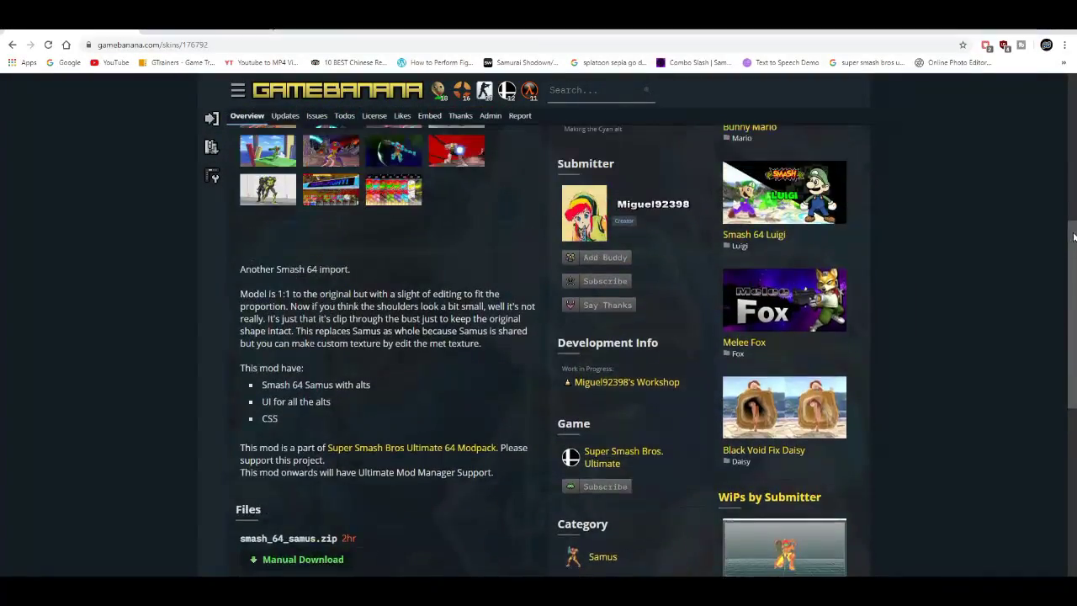
Return to the Knuckles skin page and download knuckles_by_elevenzm.zip, placing the archive on the desktop.
{"action": "left_click", "coordinate": [9, 47]}
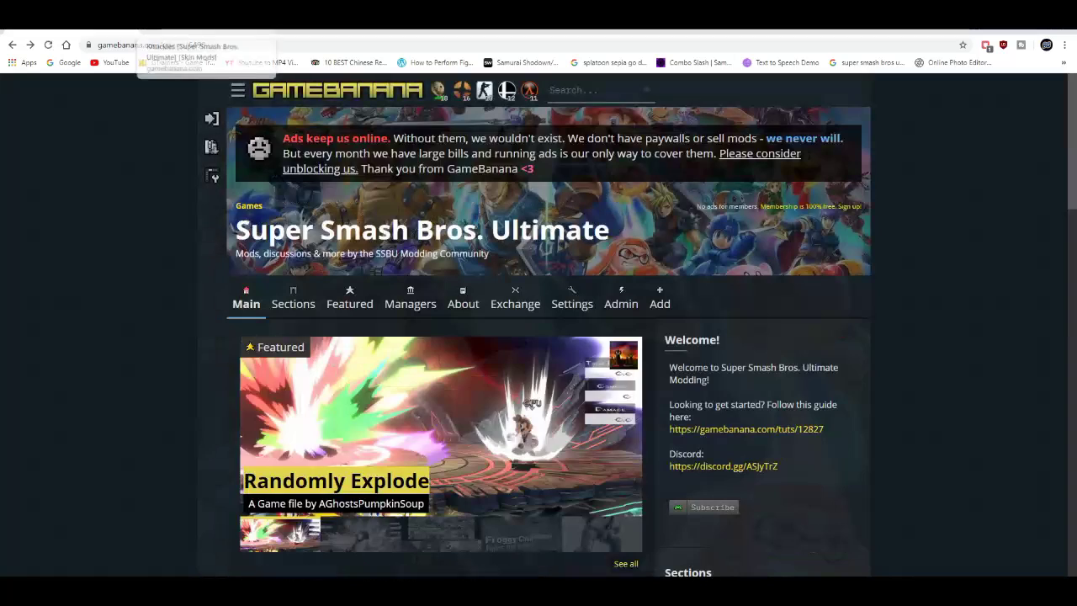
{"action": "left_click", "coordinate": [12, 45]}
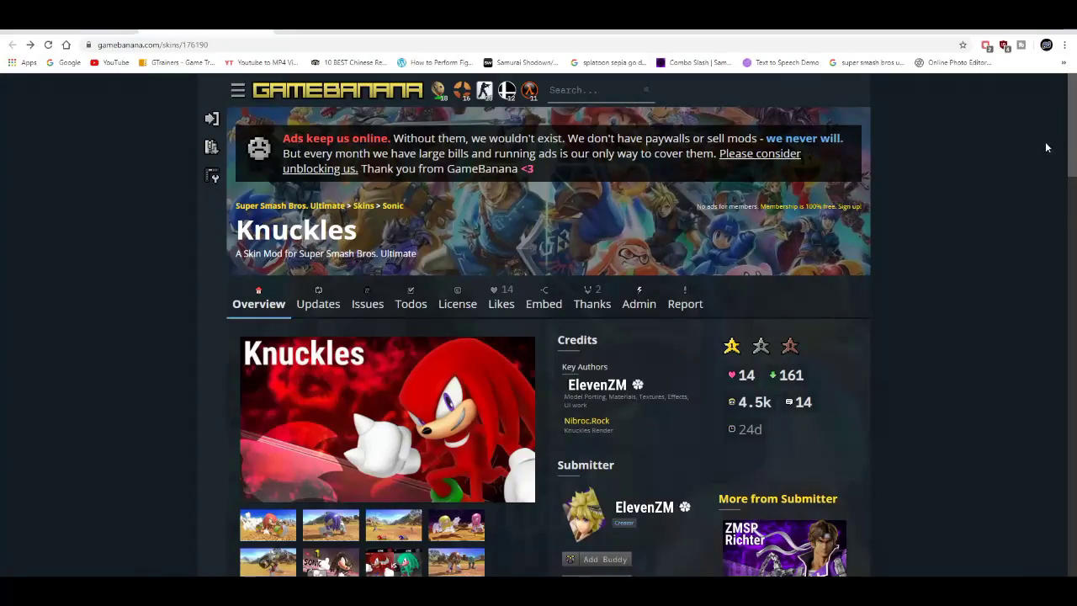
{"action": "left_click_drag", "start_coordinate": [1074, 143], "coordinate": [1074, 295]}
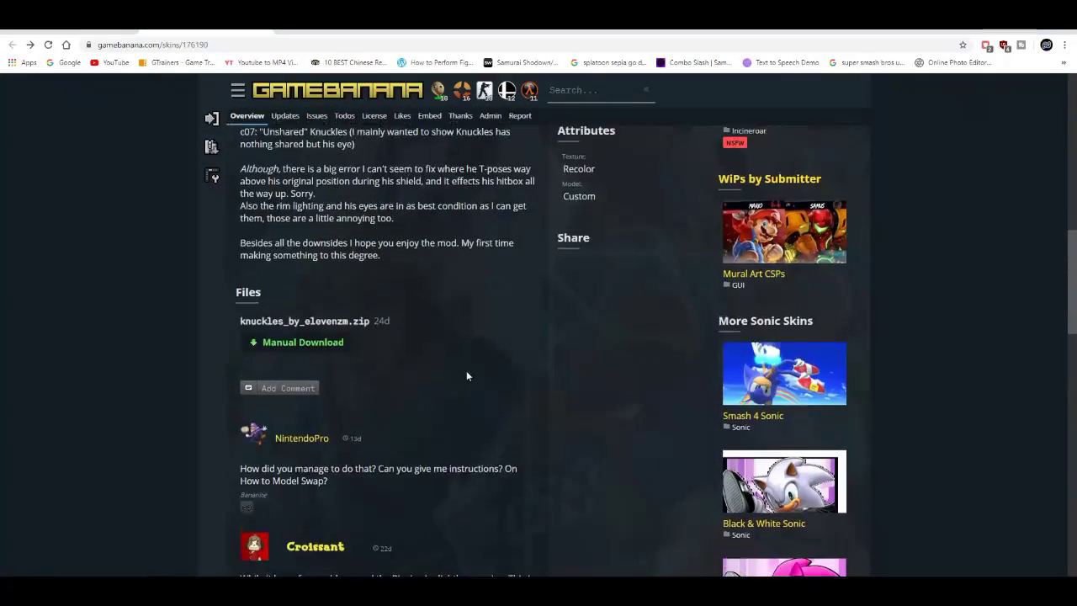
{"action": "left_click", "coordinate": [325, 342]}
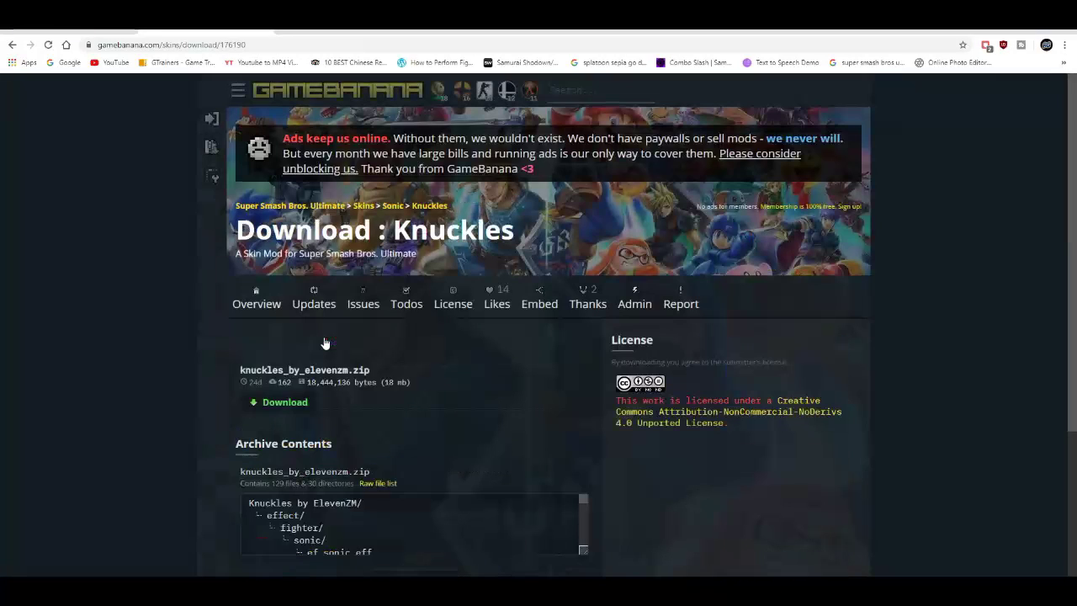
{"action": "left_click", "coordinate": [284, 402]}
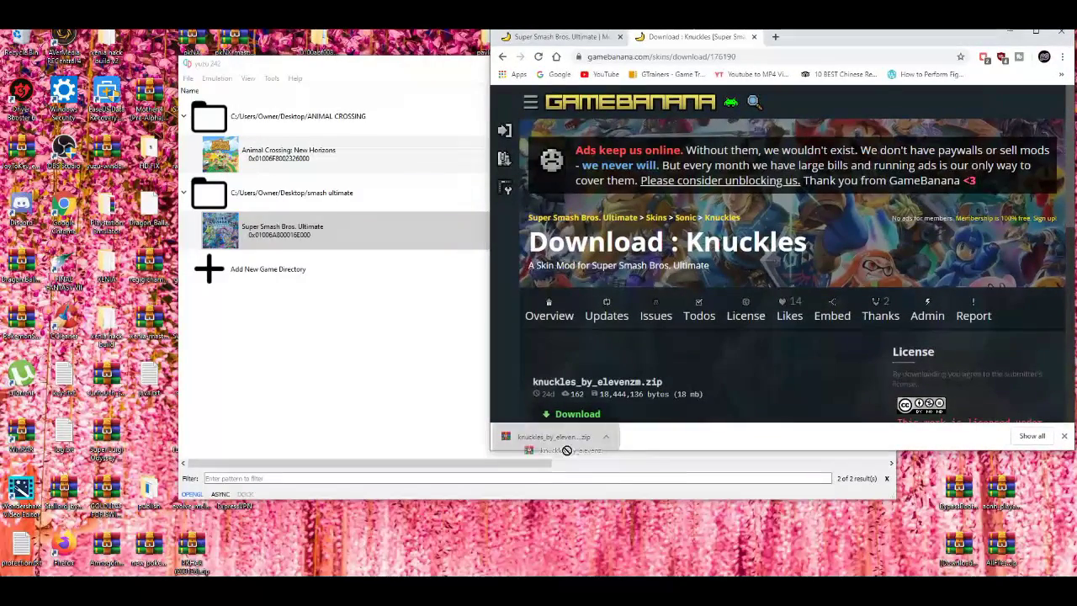
{"action": "left_click_drag", "start_coordinate": [778, 570], "coordinate": [781, 565]}
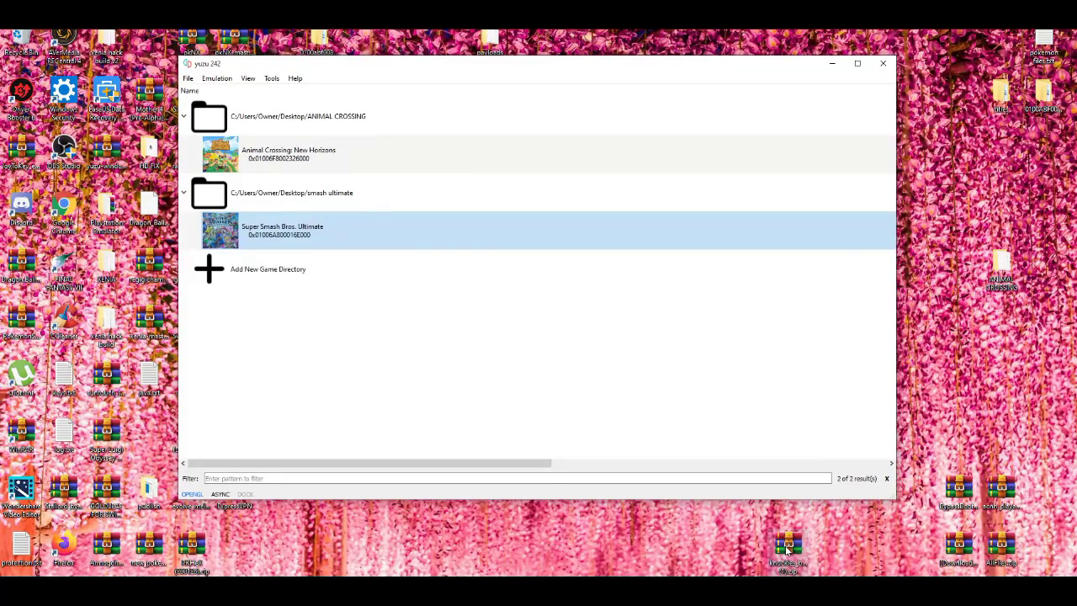
In yuzu, open the mod data location of Super Smash Bros. Ultimate and move the folder window clear of the desktop archive.
{"action": "right_click", "coordinate": [461, 236]}
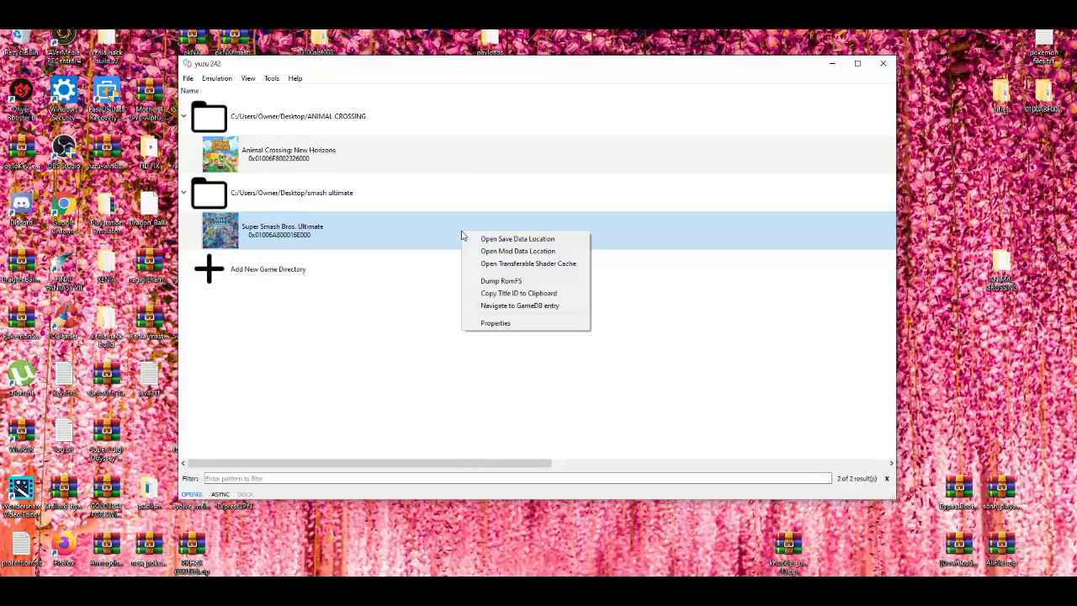
{"action": "left_click", "coordinate": [483, 251]}
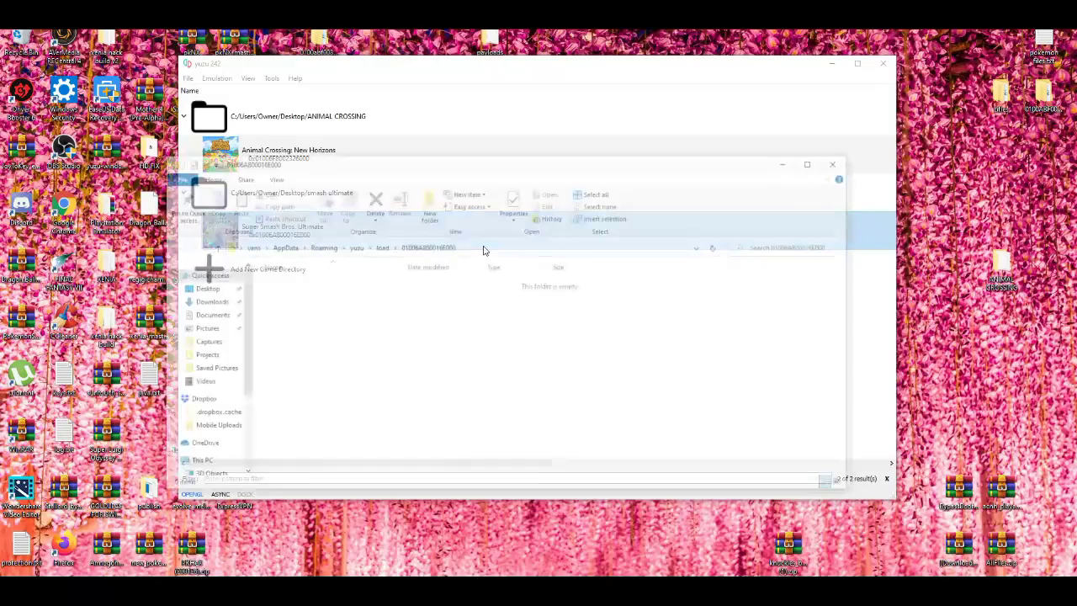
{"action": "left_click_drag", "start_coordinate": [454, 166], "coordinate": [289, 62]}
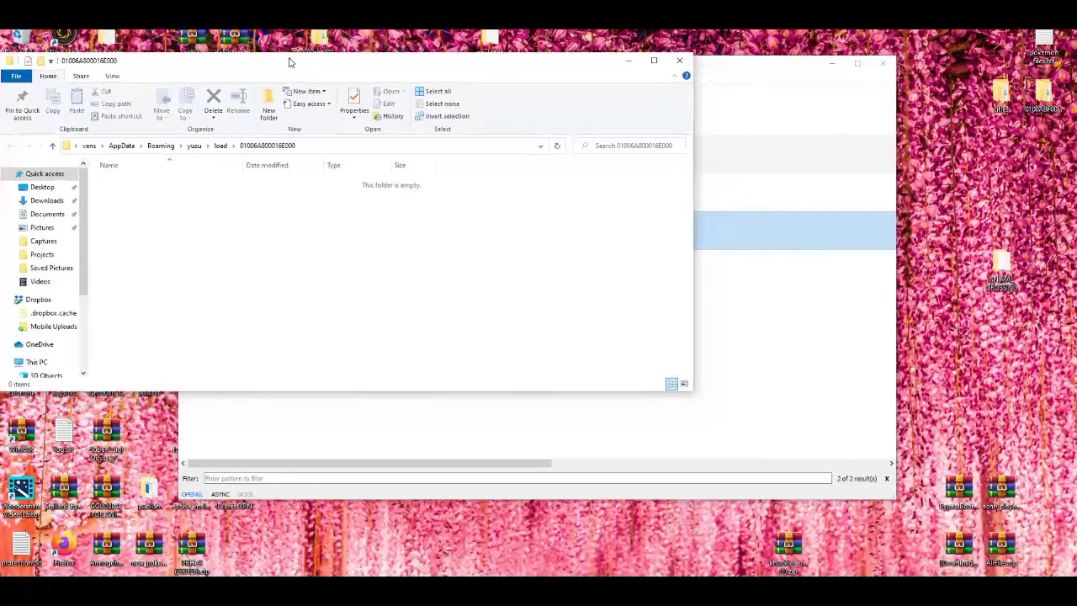
Extract the "Knuckles by ElevenZM" folder from the downloaded archive into the game's mod folder, and close both windows.
{"action": "double_click", "coordinate": [782, 559]}
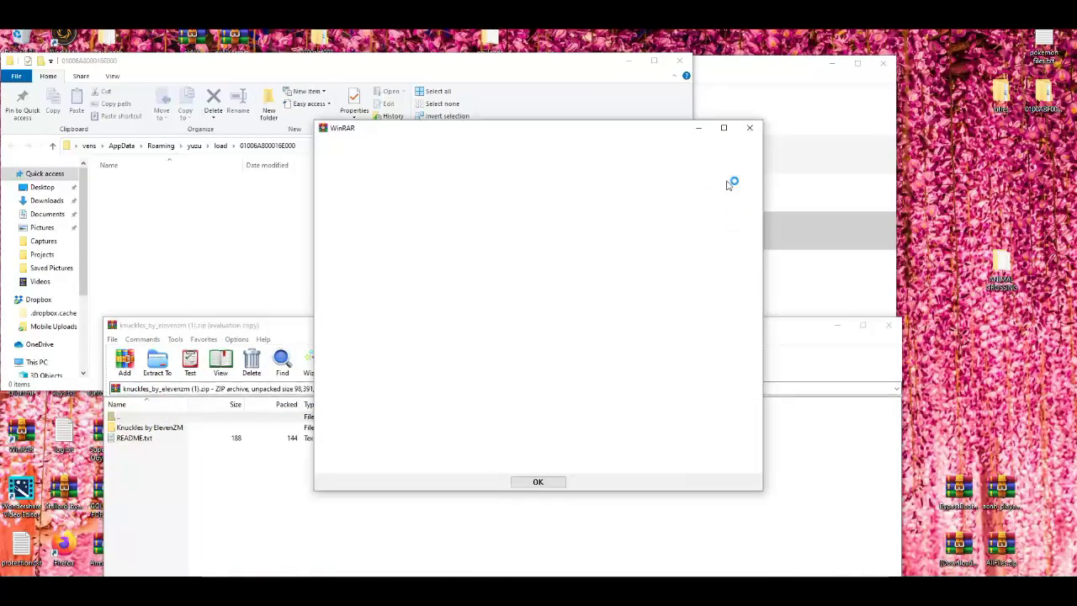
{"action": "left_click", "coordinate": [749, 127]}
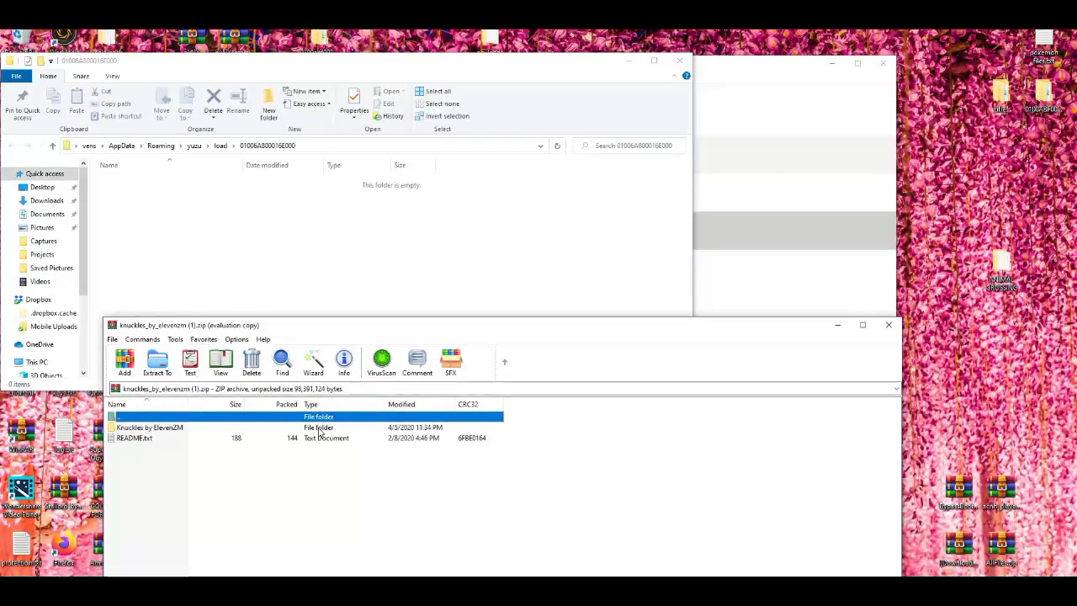
{"action": "left_click_drag", "start_coordinate": [320, 431], "coordinate": [231, 207]}
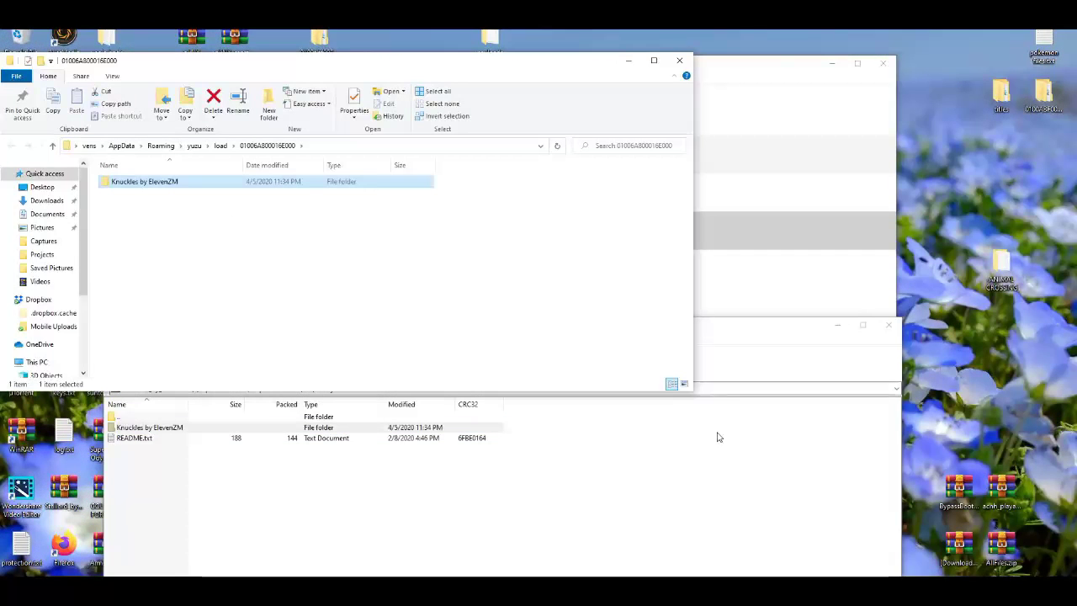
{"action": "left_click", "coordinate": [887, 325]}
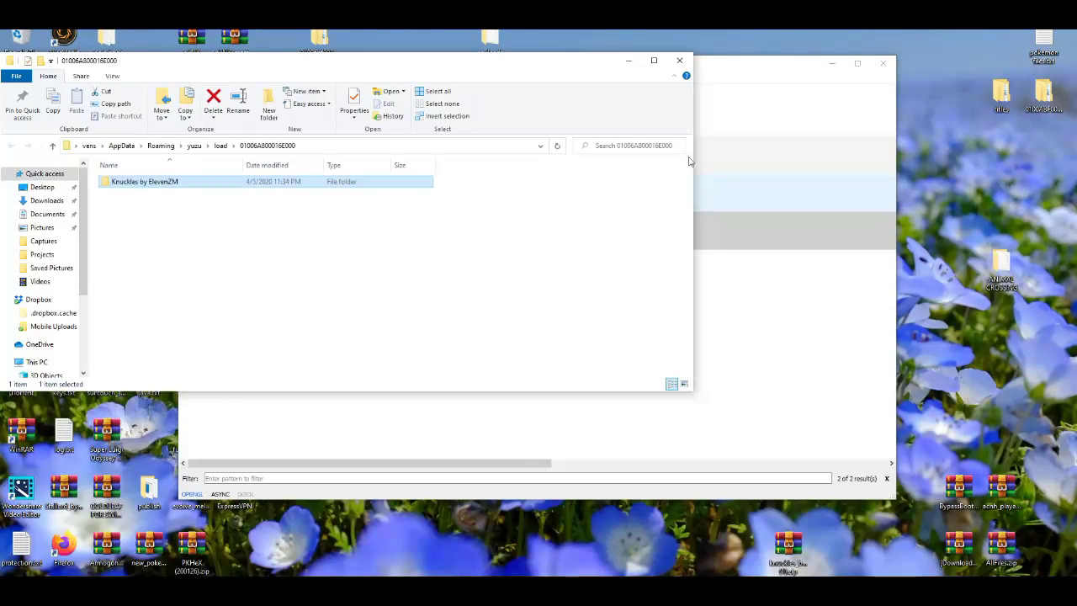
{"action": "left_click", "coordinate": [680, 60]}
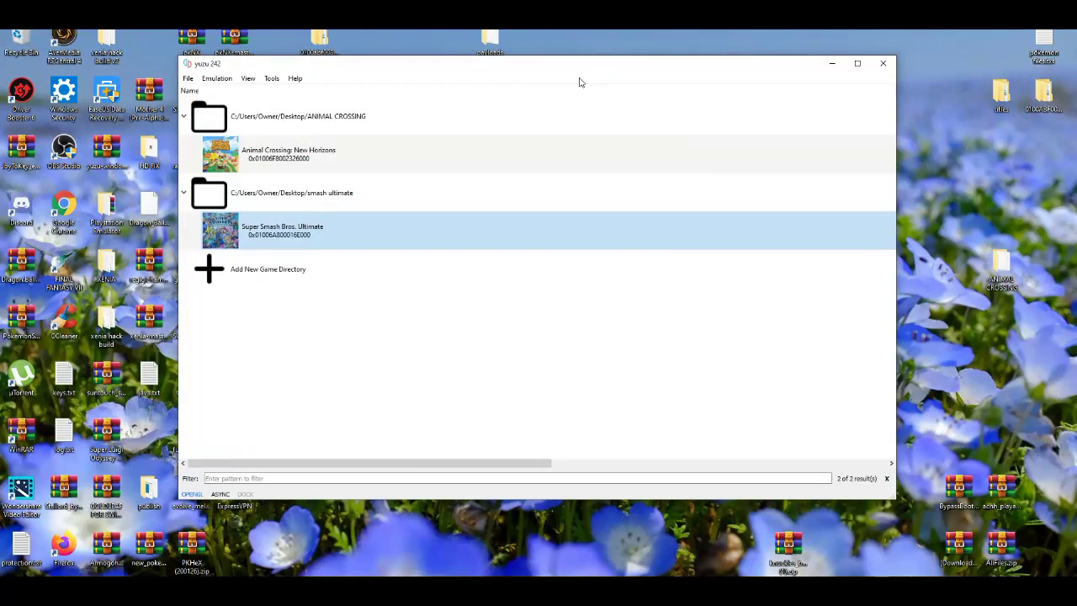
Launch Super Smash Bros. Ultimate in yuzu with the mod installed, and stop the emulation after the game boots.
{"action": "left_click_drag", "start_coordinate": [570, 77], "coordinate": [541, 71]}
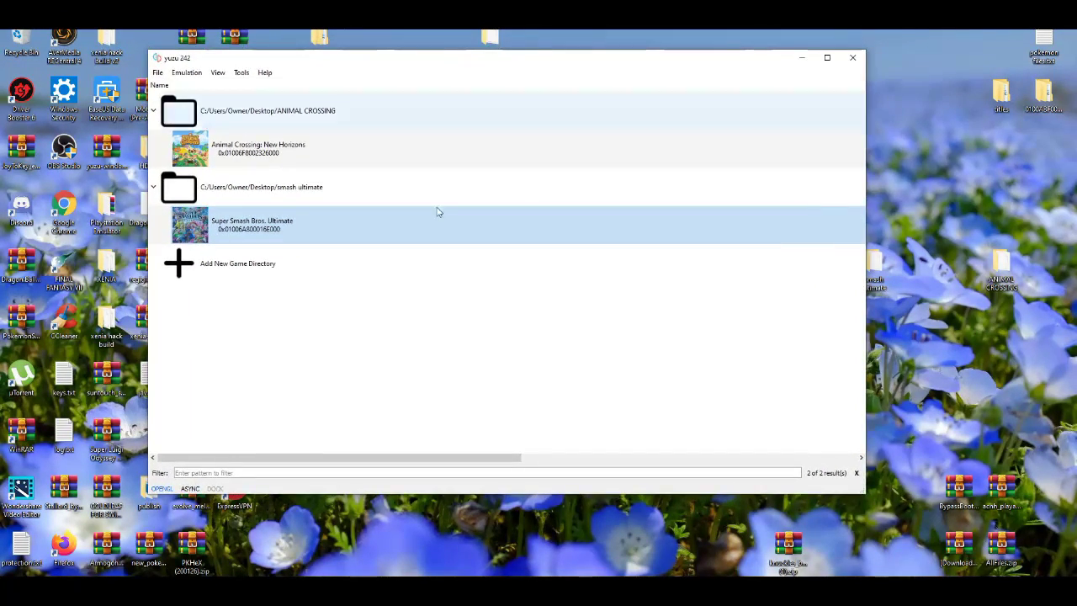
{"action": "double_click", "coordinate": [320, 227]}
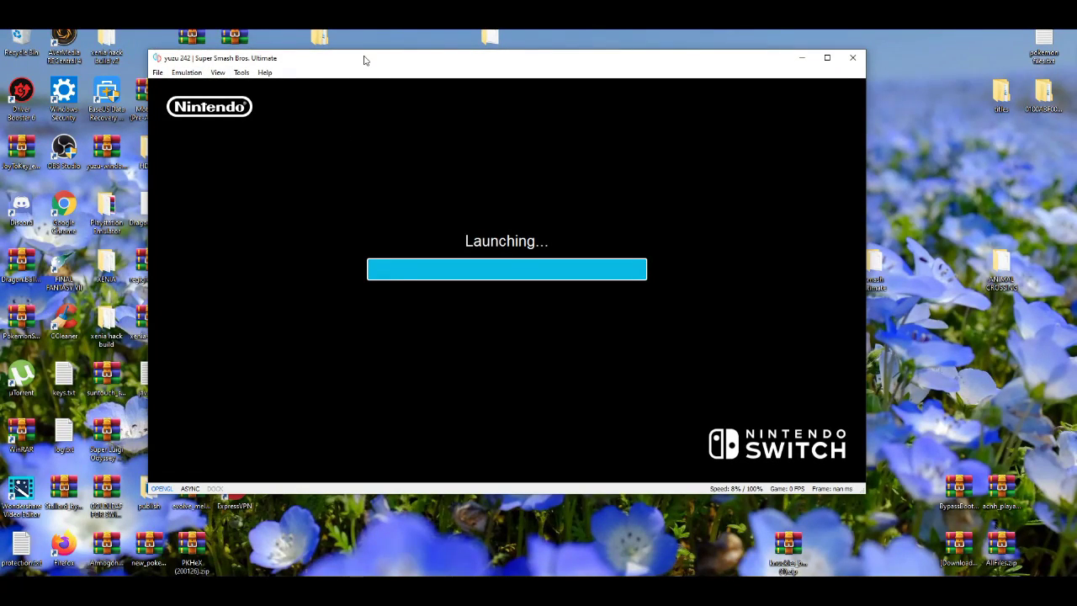
{"action": "left_click_drag", "start_coordinate": [365, 60], "coordinate": [469, 65]}
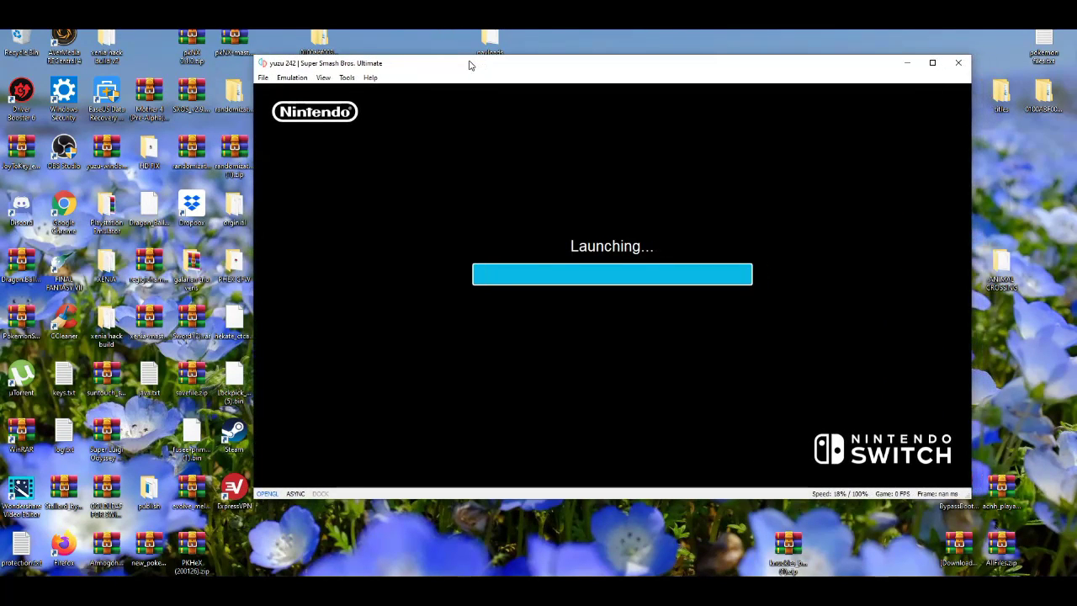
{"action": "left_click", "coordinate": [291, 80]}
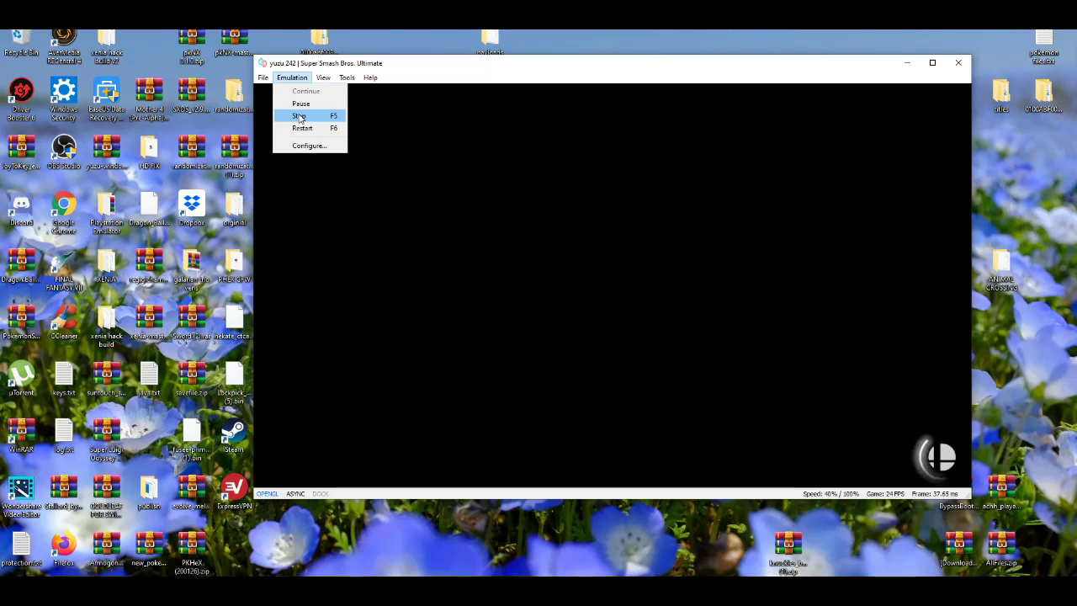
{"action": "key", "text": "Escape"}
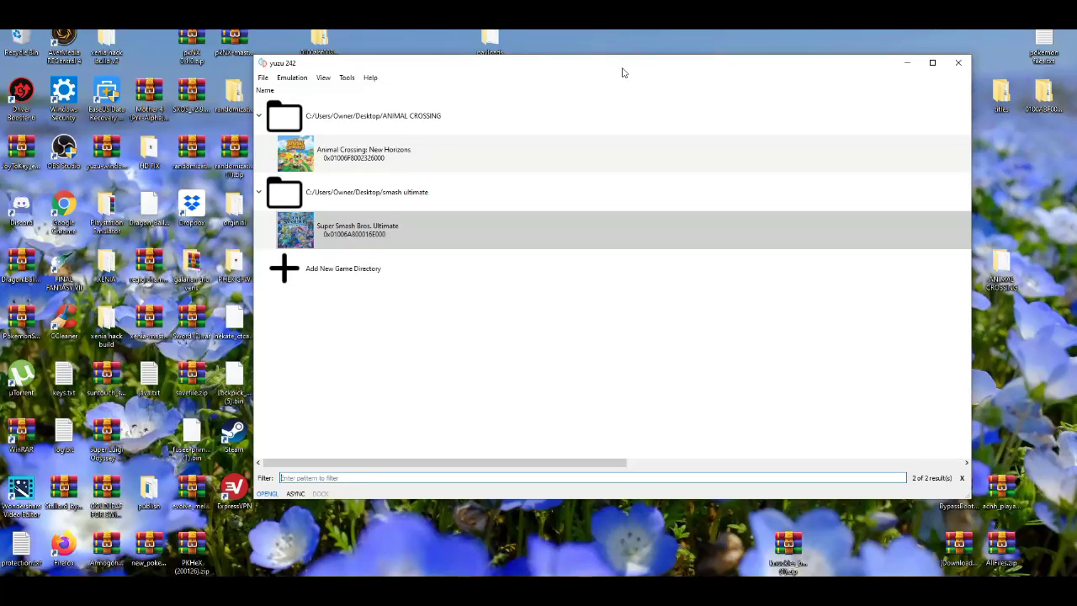
{"action": "left_click_drag", "start_coordinate": [623, 74], "coordinate": [589, 59]}
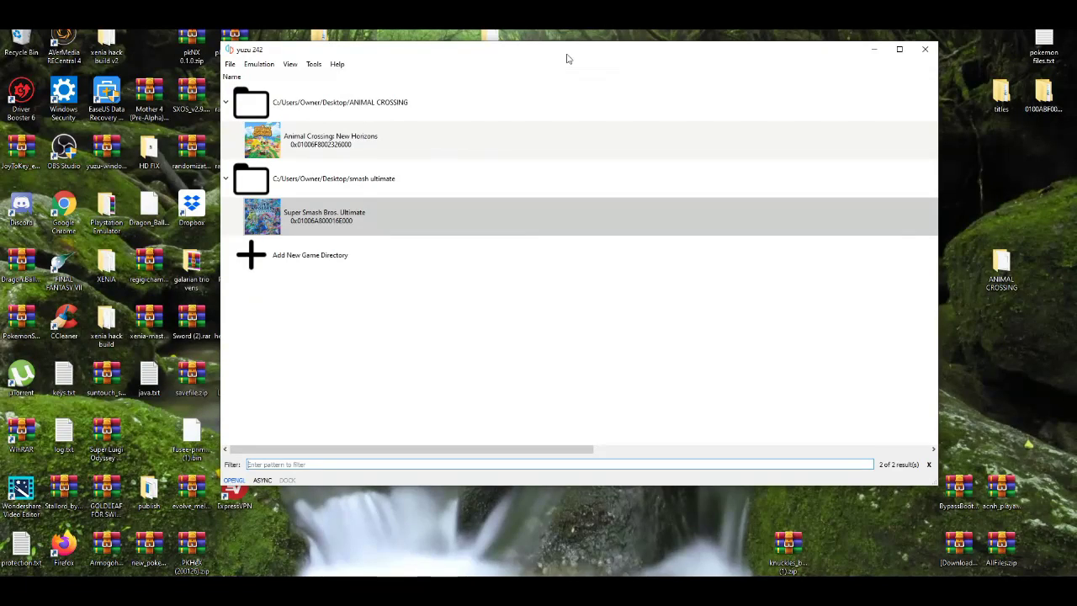
{"action": "mouse_move", "coordinate": [567, 58]}
{"action": "left_mouse_down"}
{"action": "mouse_move", "coordinate": [581, 96]}
{"action": "mouse_move", "coordinate": [580, 69]}
{"action": "left_mouse_up"}
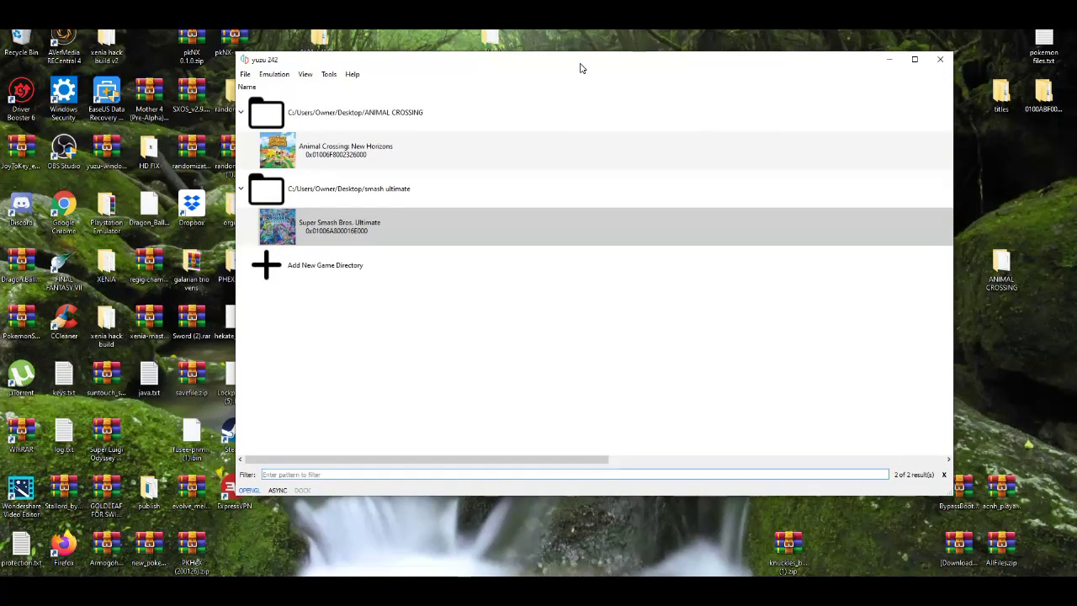